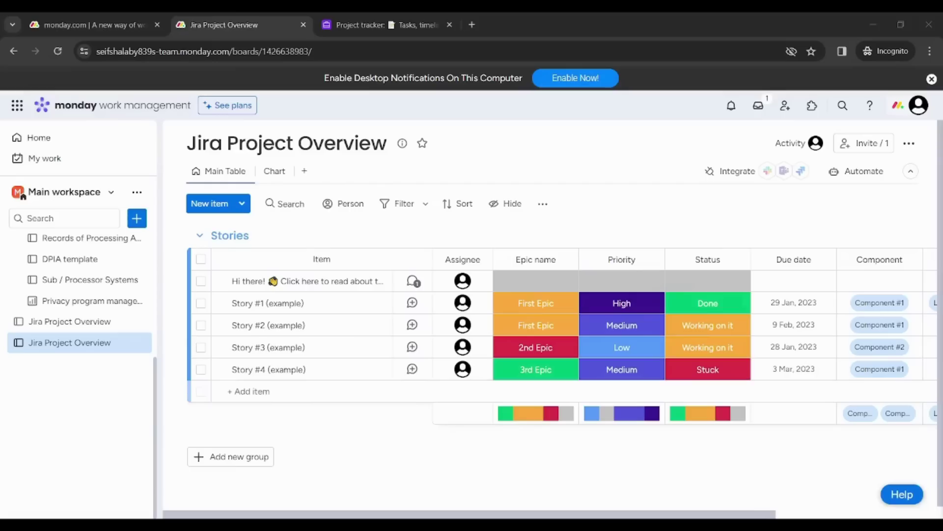
Bring the Airtable Project tracker tab forward after briefly checking the Jira Project Overview tab
{"action": "left_click", "coordinate": [175, 428]}
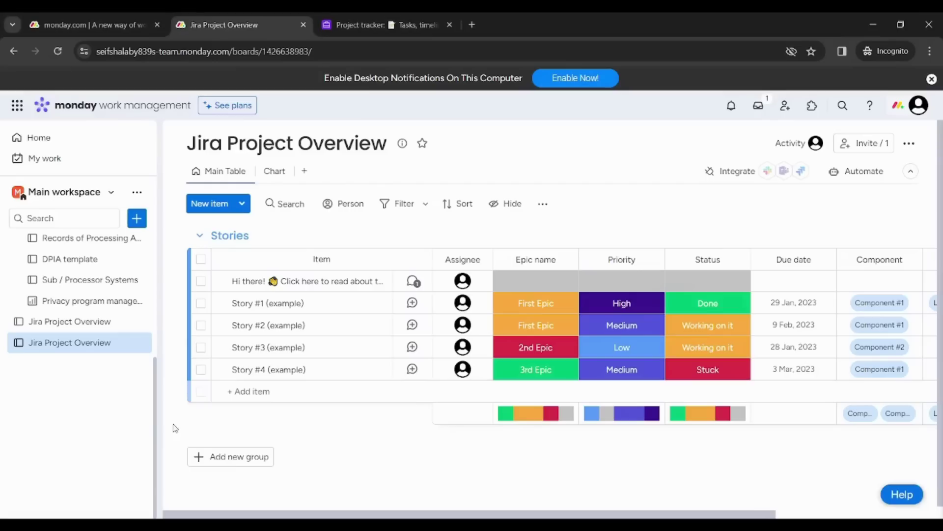
{"action": "left_click", "coordinate": [338, 15]}
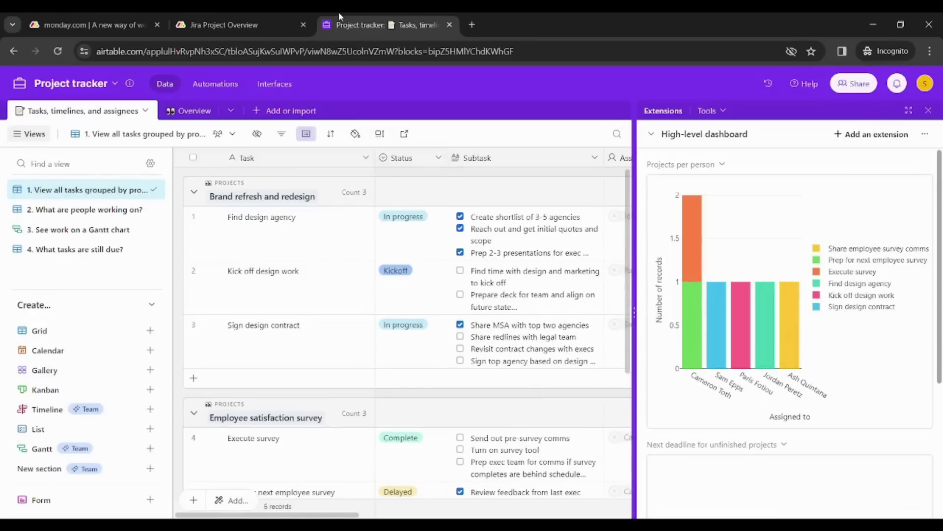
{"action": "left_click", "coordinate": [229, 17]}
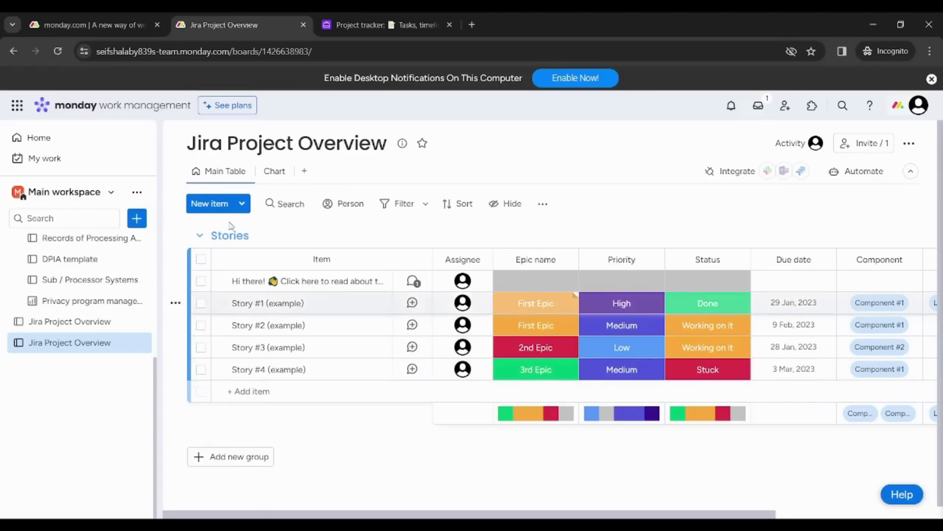
{"action": "left_click", "coordinate": [353, 17]}
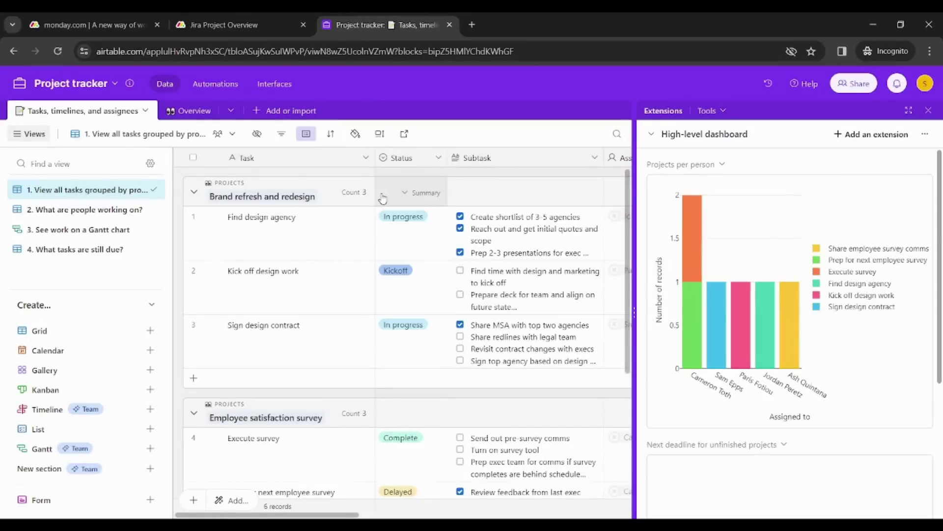
Switch back to the monday.com Jira Project Overview board tab
{"action": "left_click", "coordinate": [239, 20]}
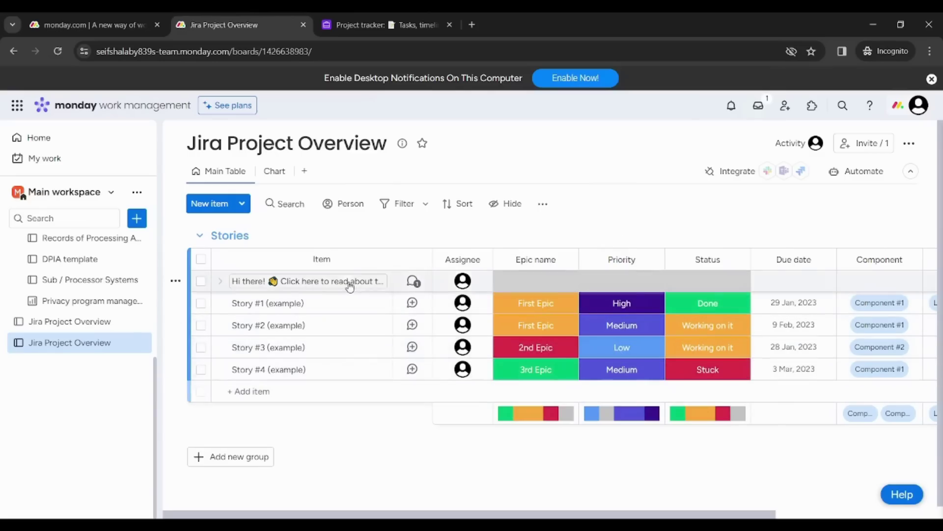
{"action": "left_click", "coordinate": [268, 173]}
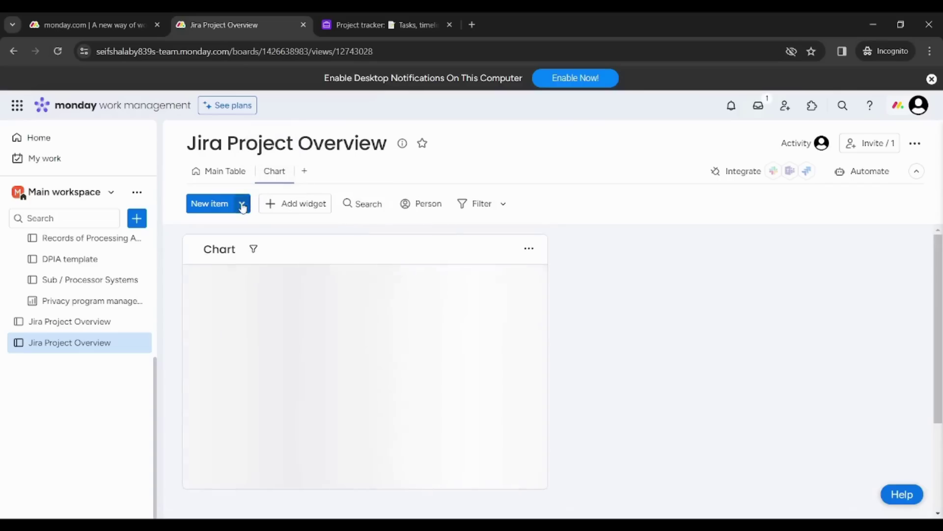
{"action": "left_click", "coordinate": [220, 173]}
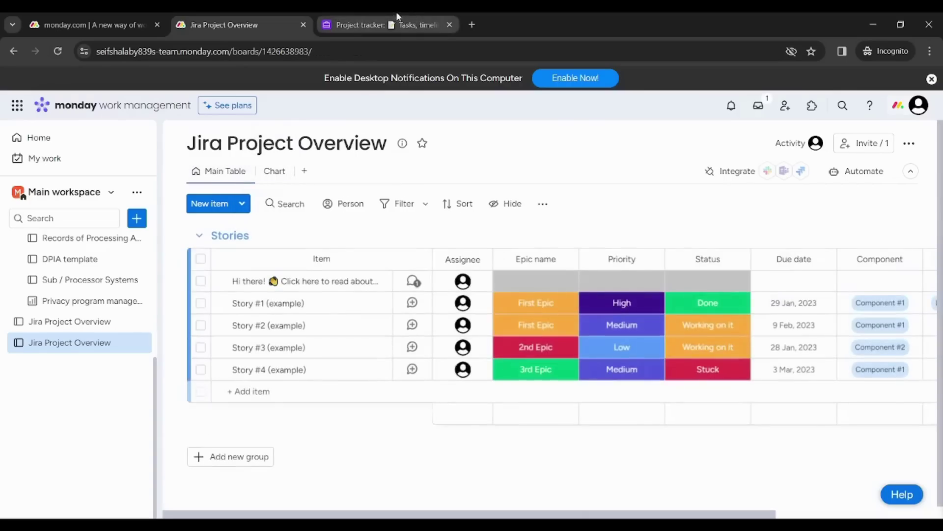
{"action": "left_click", "coordinate": [397, 16]}
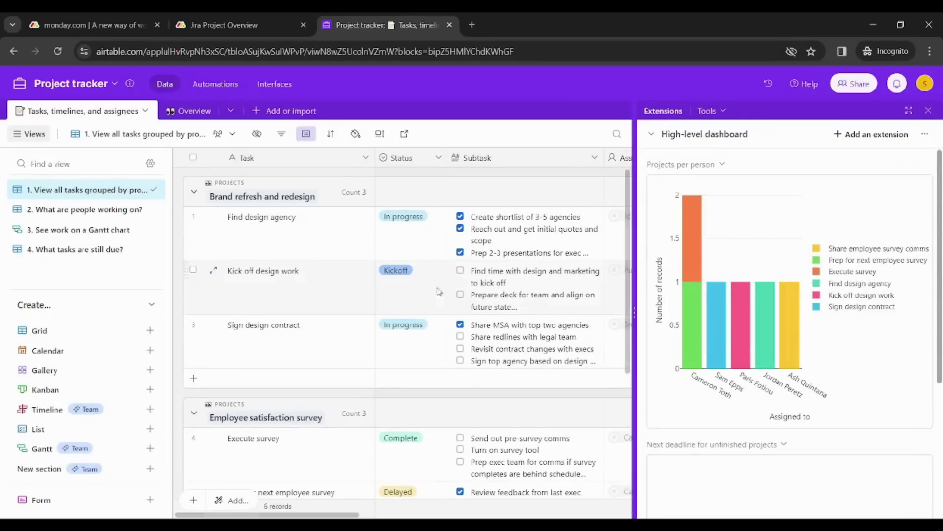
{"action": "mouse_move", "coordinate": [711, 317]}
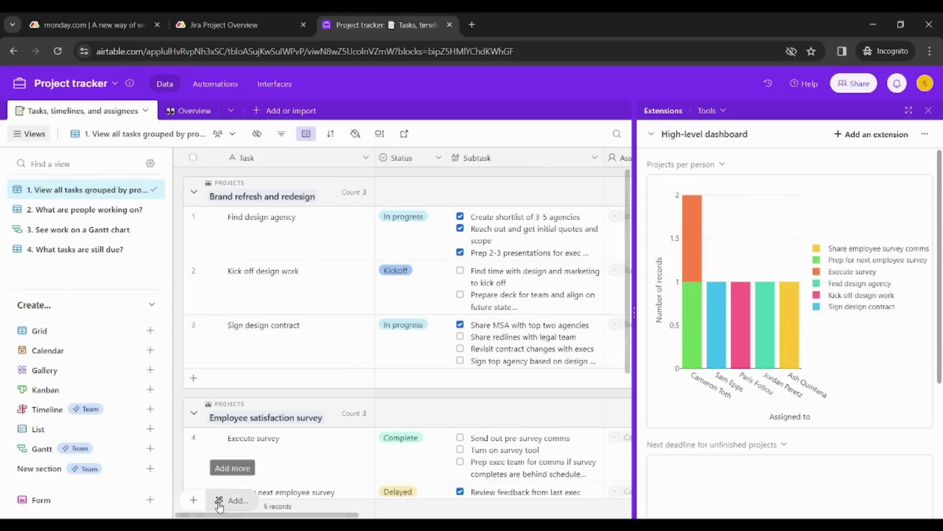
{"action": "mouse_move", "coordinate": [213, 515]}
{"action": "left_mouse_down"}
{"action": "mouse_move", "coordinate": [408, 515]}
{"action": "mouse_move", "coordinate": [201, 514]}
{"action": "left_mouse_up"}
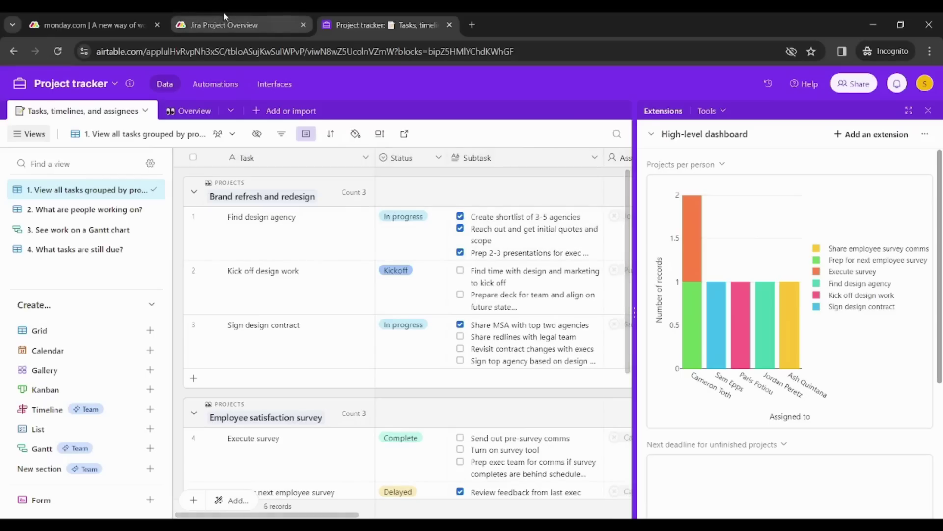
{"action": "left_click", "coordinate": [235, 22]}
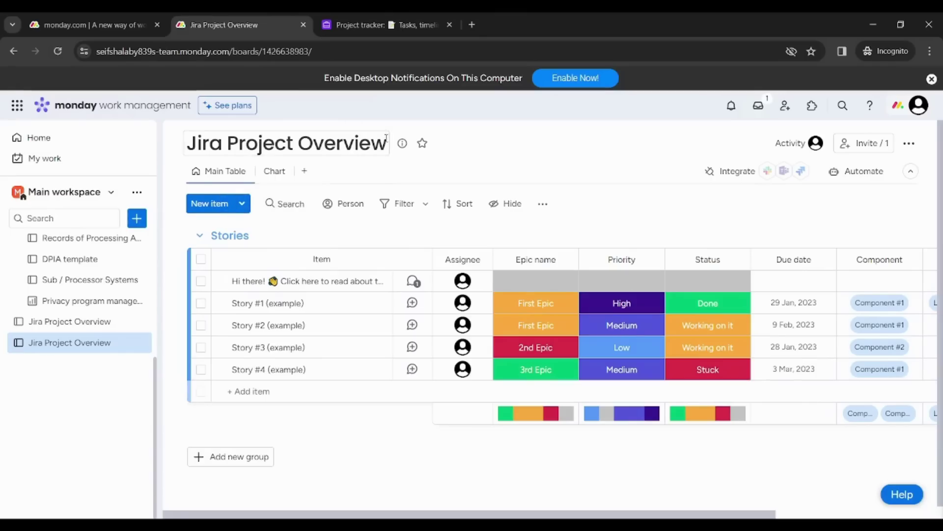
Browse monday.com's Views Center catalogue, close it, and switch to the Airtable Project tracker
{"action": "left_click", "coordinate": [306, 172]}
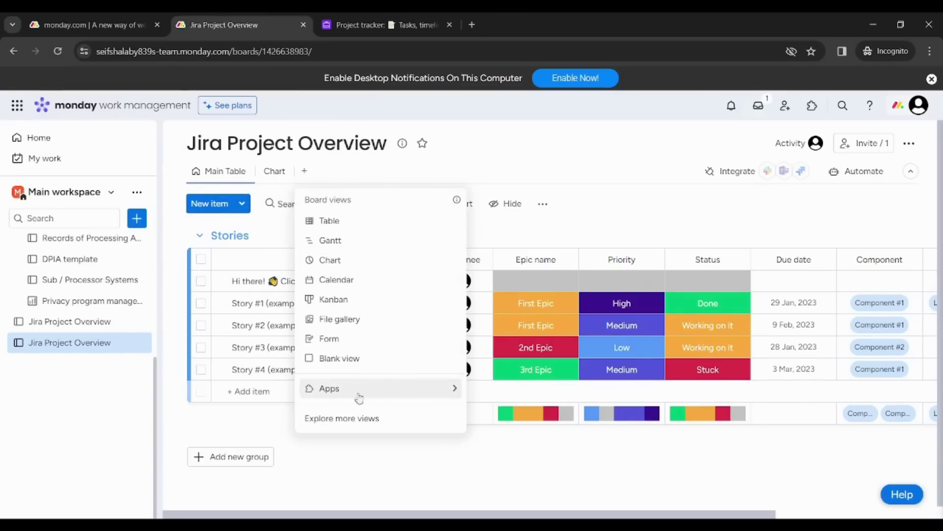
{"action": "left_click", "coordinate": [358, 420]}
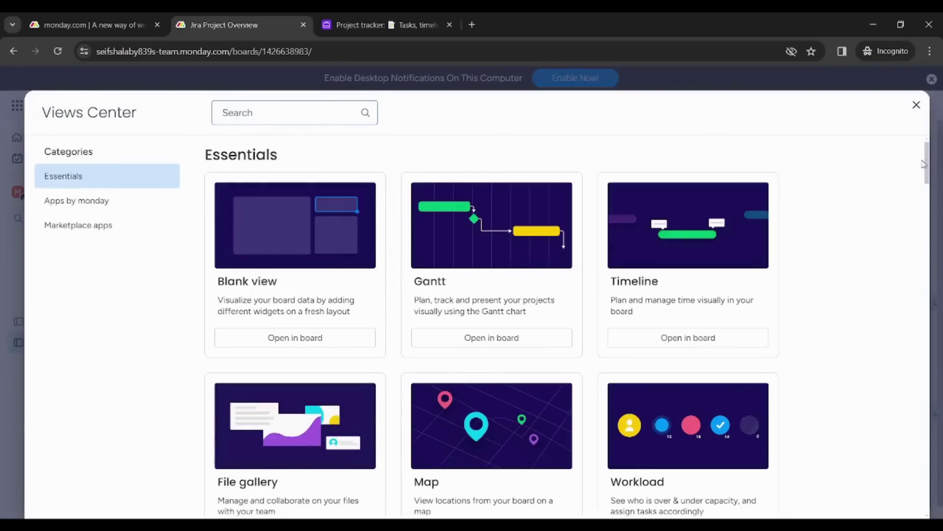
{"action": "left_click_drag", "start_coordinate": [929, 163], "coordinate": [926, 303]}
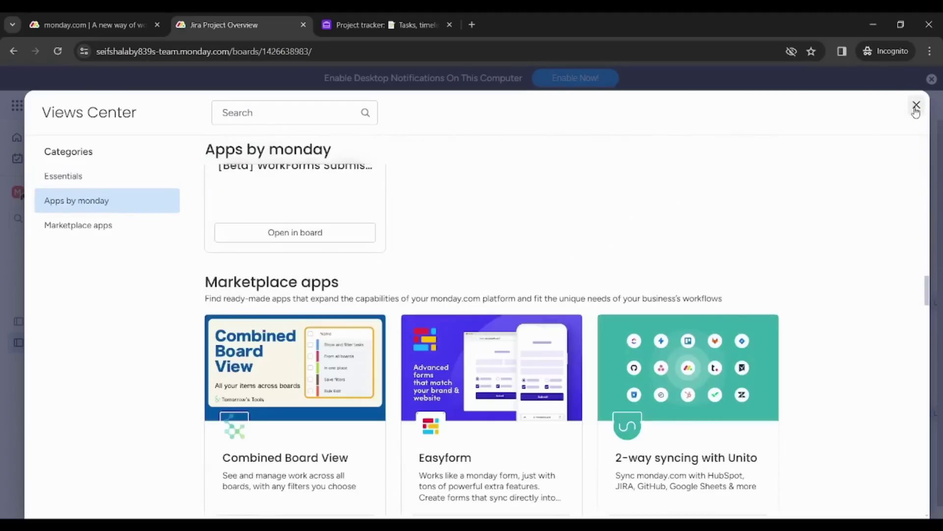
{"action": "left_click", "coordinate": [915, 107]}
{"action": "left_click", "coordinate": [392, 18]}
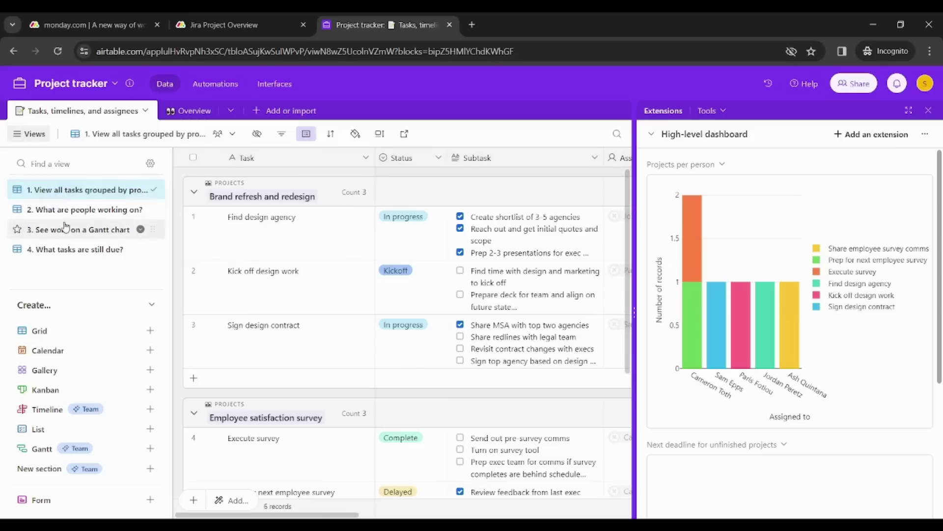
Leave Airtable's Project tracker for the monday.com Jira Project Overview board
{"action": "mouse_move", "coordinate": [71, 386]}
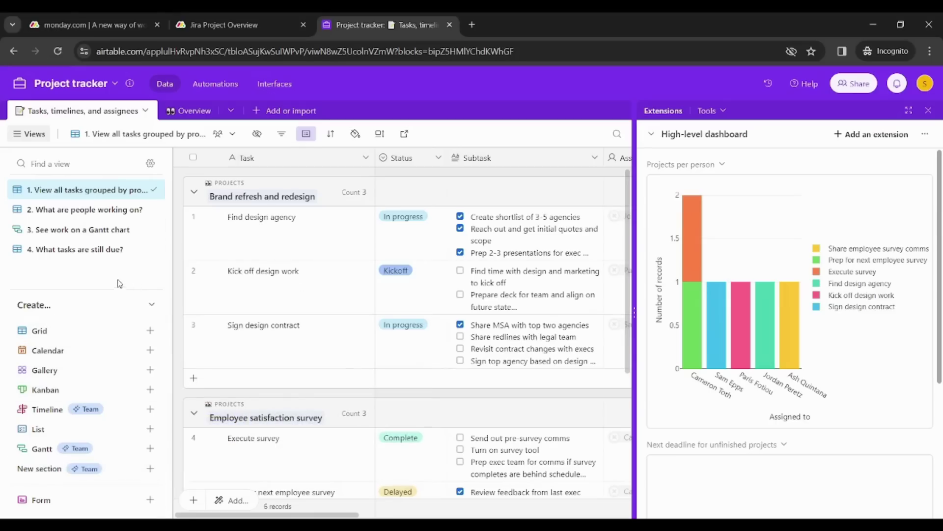
{"action": "left_click", "coordinate": [199, 24]}
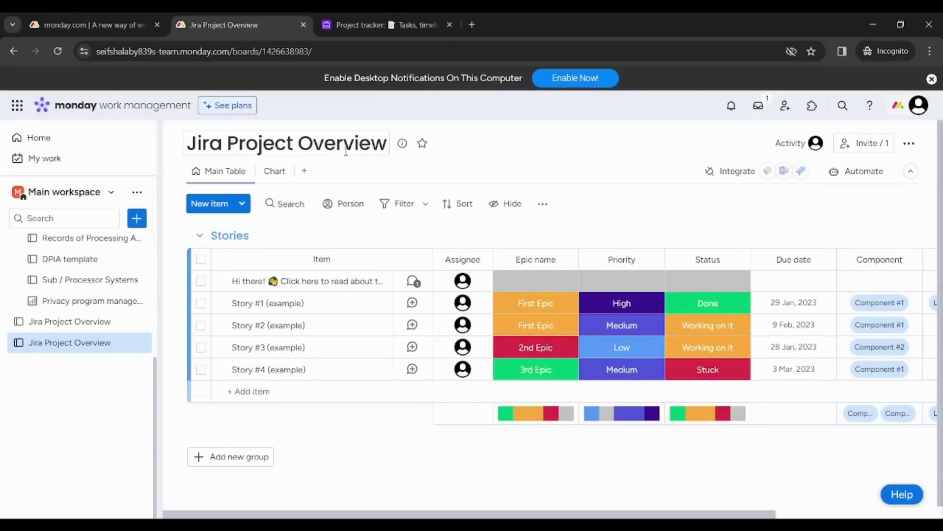
Search the views catalogue for 'work' and add the Workload view to the board
{"action": "left_click", "coordinate": [306, 172]}
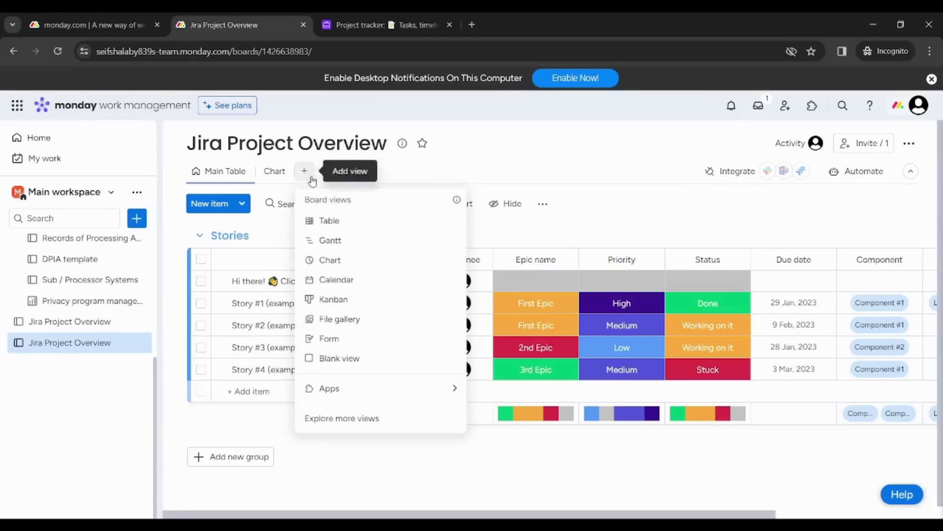
{"action": "left_click", "coordinate": [347, 421]}
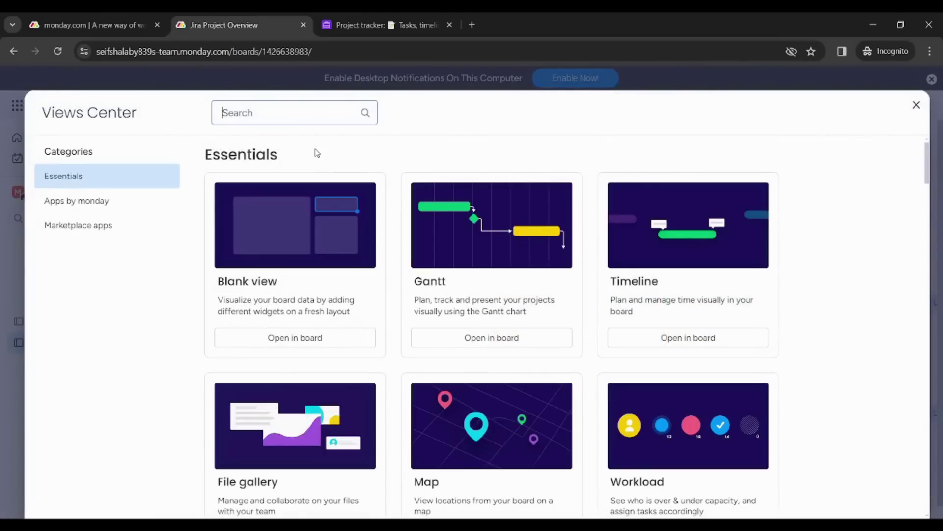
{"action": "type", "text": "work"}
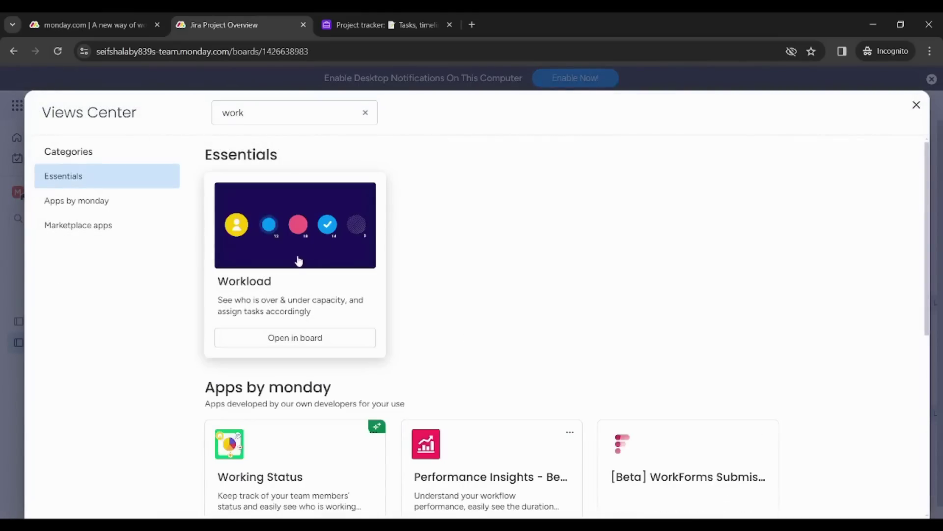
{"action": "left_click", "coordinate": [298, 261]}
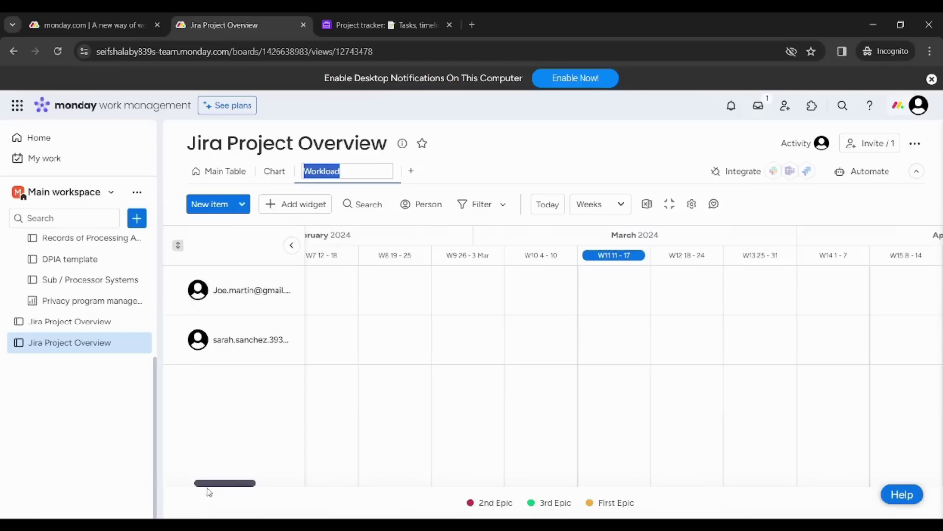
Scroll the Workload timeline back to earlier months, then return to the Main Table
{"action": "left_click_drag", "start_coordinate": [209, 487], "coordinate": [321, 484]}
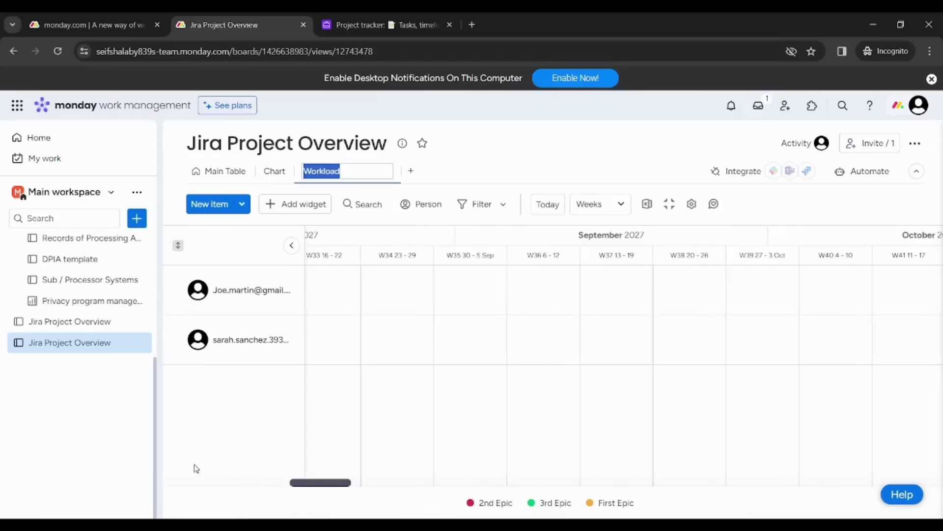
{"action": "left_click", "coordinate": [291, 246]}
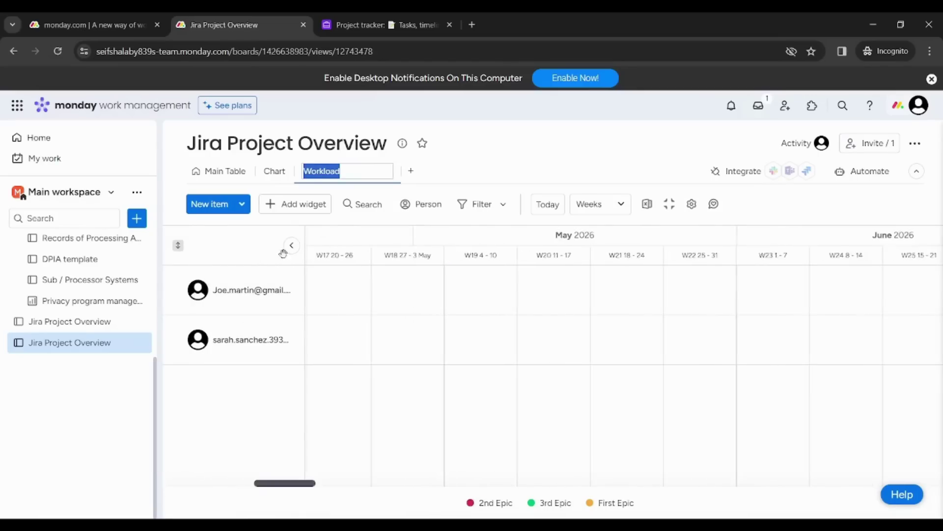
{"action": "left_click", "coordinate": [218, 173]}
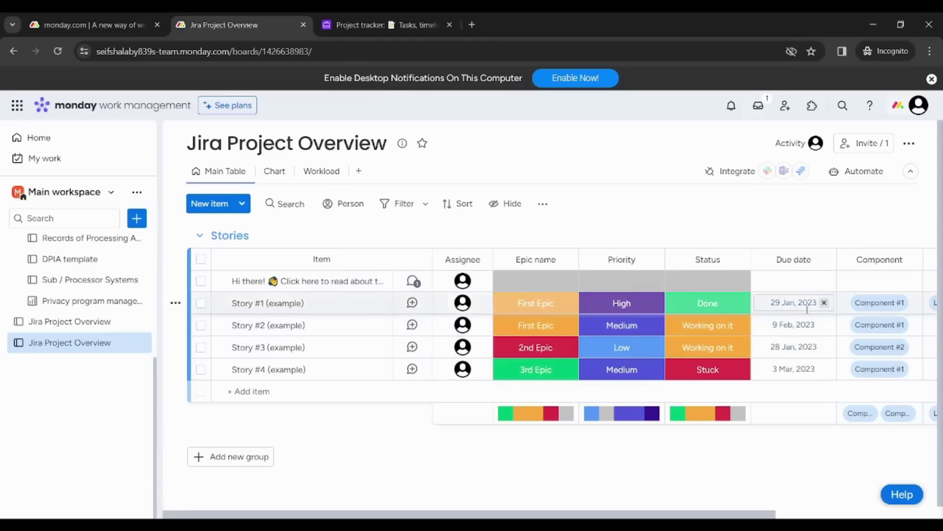
Reopen the Workload view showing four assignees' stories in the week of March 6–12, 2023
{"action": "left_click", "coordinate": [324, 181]}
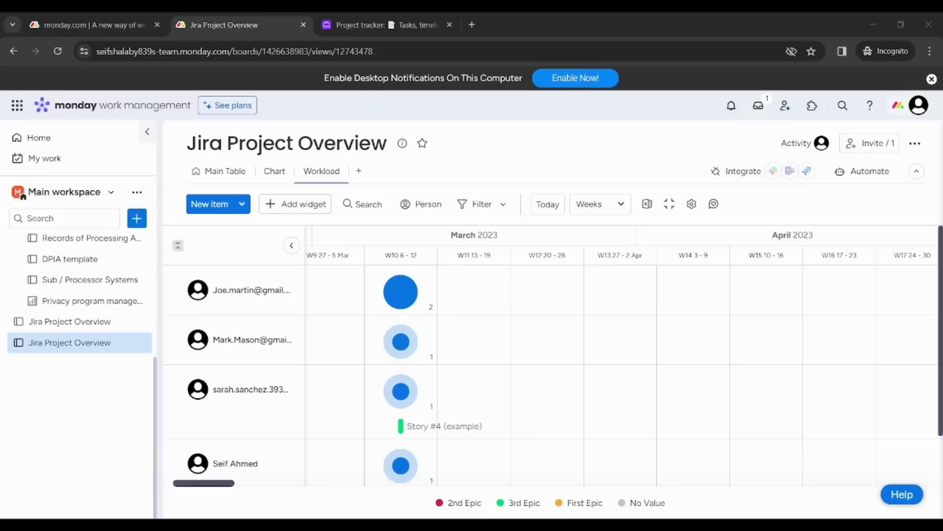
{"action": "left_click", "coordinate": [87, 480]}
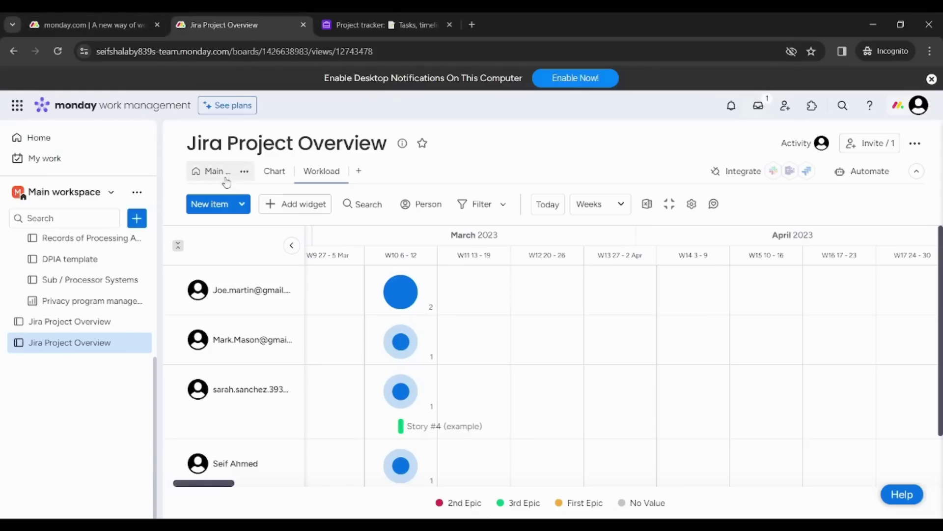
Open Automate and load the 'When status changes to something, notify someone' recipe
{"action": "left_click", "coordinate": [852, 176]}
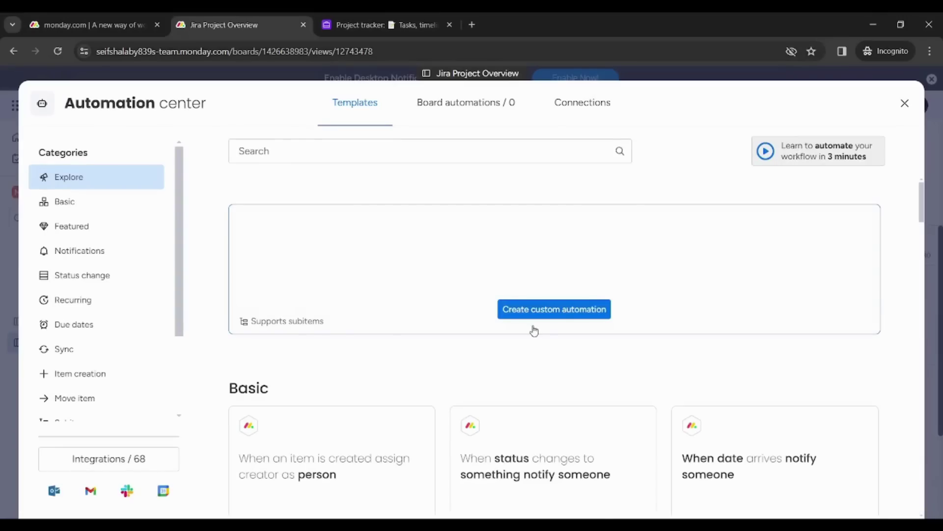
{"action": "left_click", "coordinate": [555, 488]}
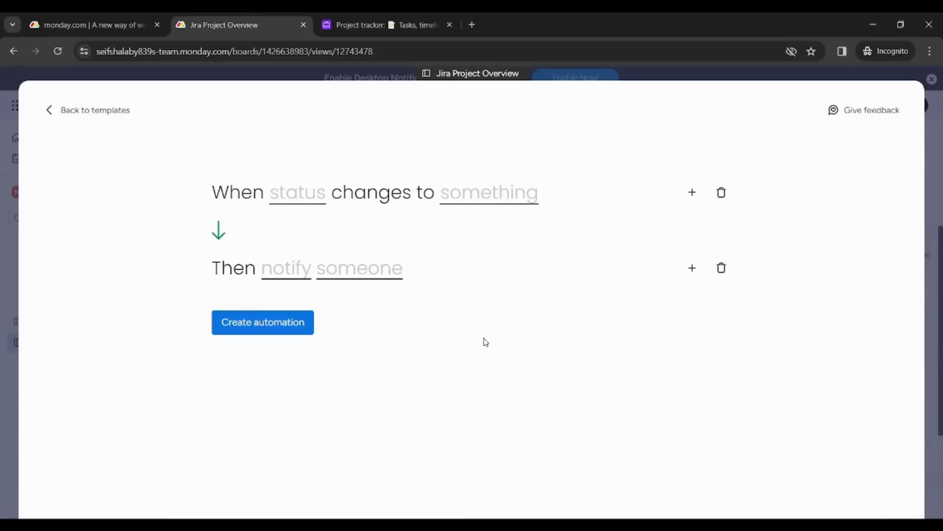
In Airtable Automations, create the suggested 'Send an email' automation, keeping its default name
{"action": "left_click", "coordinate": [383, 25]}
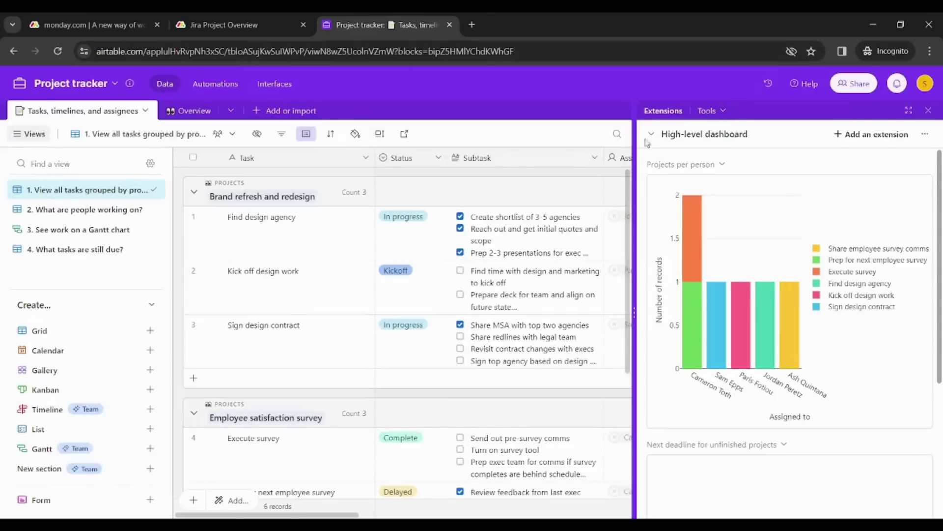
{"action": "left_click", "coordinate": [211, 89]}
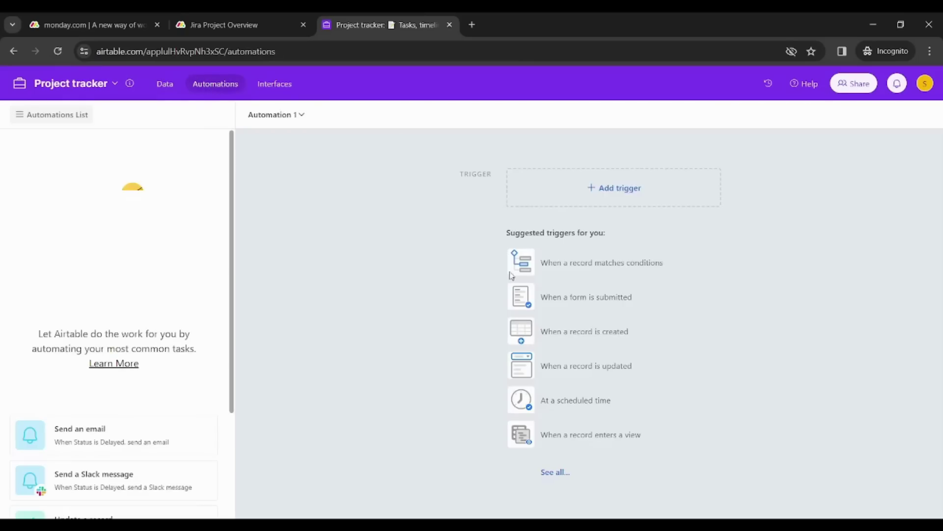
{"action": "left_click", "coordinate": [98, 441]}
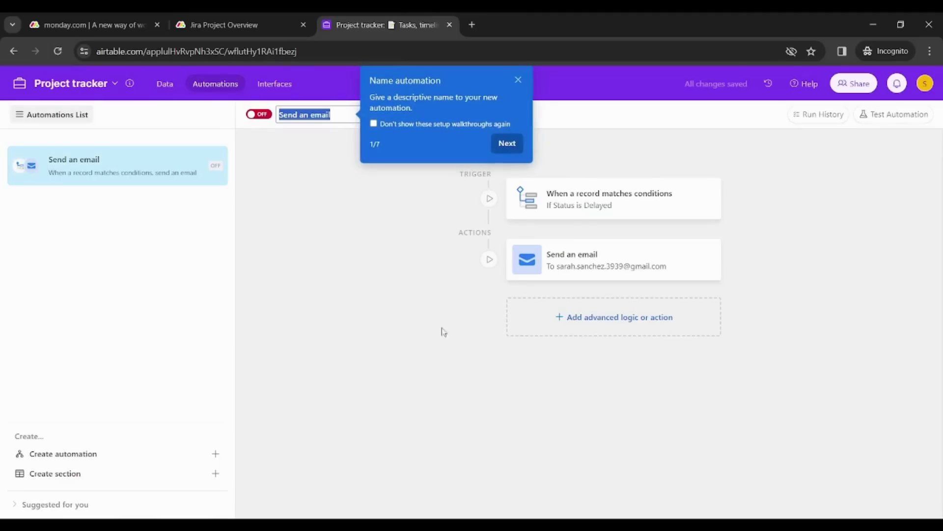
{"action": "left_click", "coordinate": [521, 76]}
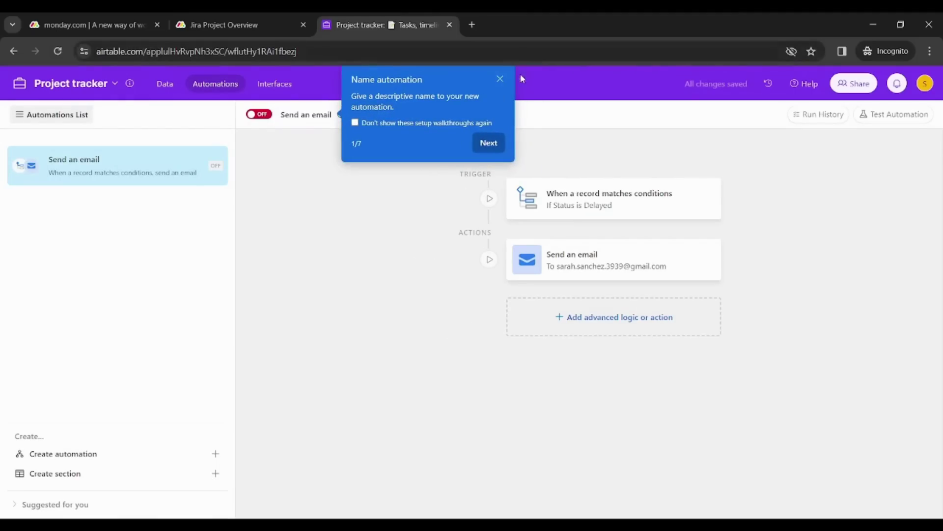
{"action": "left_click", "coordinate": [500, 79]}
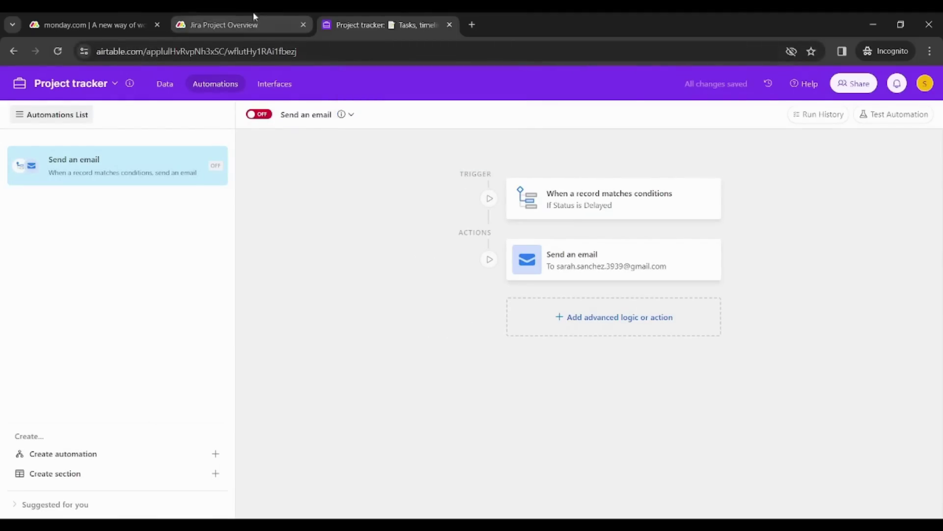
{"action": "left_click", "coordinate": [243, 17]}
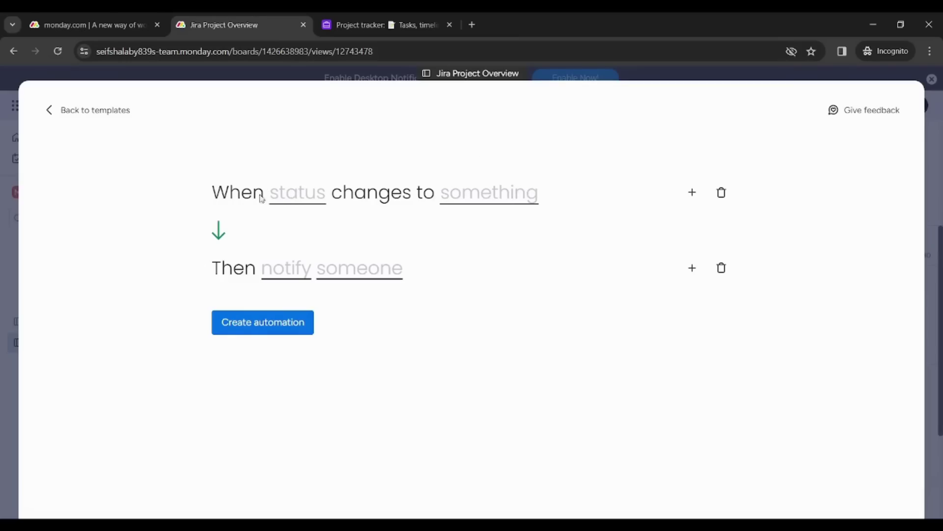
{"action": "left_click", "coordinate": [294, 199]}
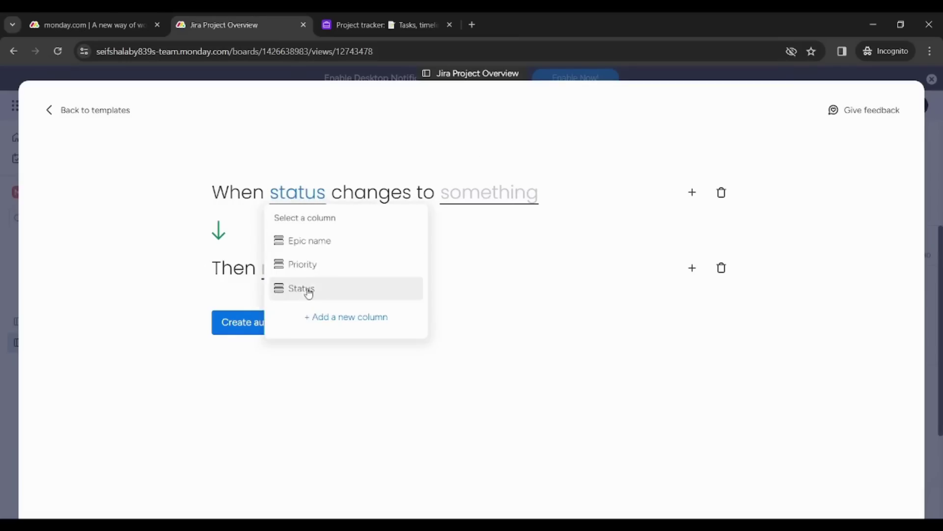
{"action": "left_click", "coordinate": [515, 196]}
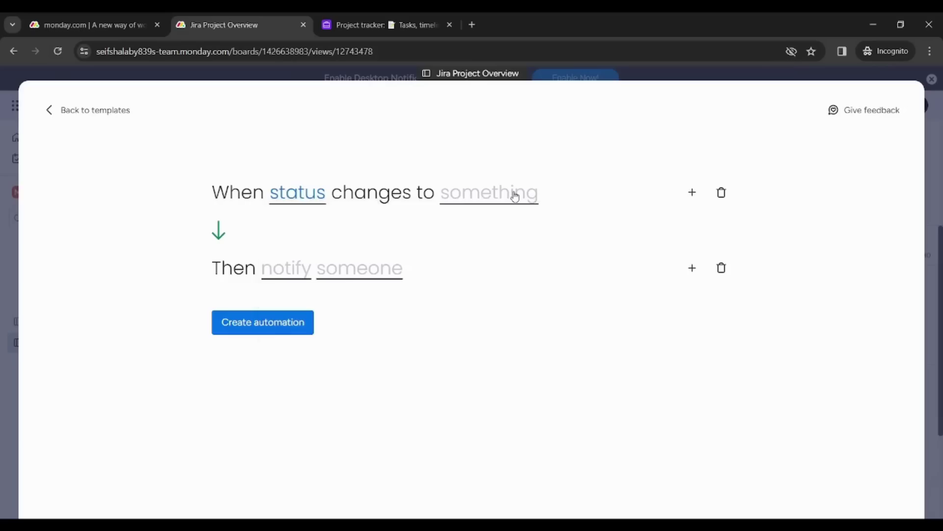
{"action": "left_click", "coordinate": [515, 196]}
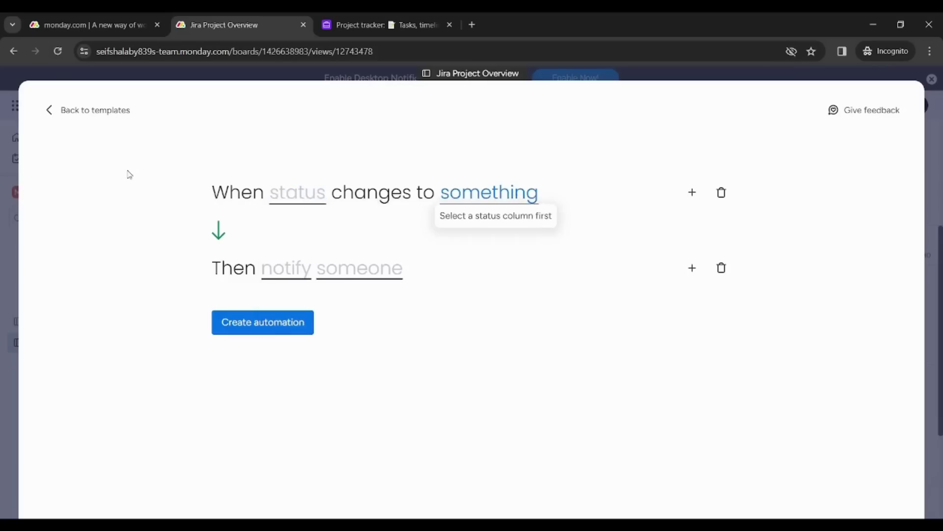
Inspect the Status-is-Delayed trigger properties, then go back to the monday.com automation draft
{"action": "left_click", "coordinate": [376, 18]}
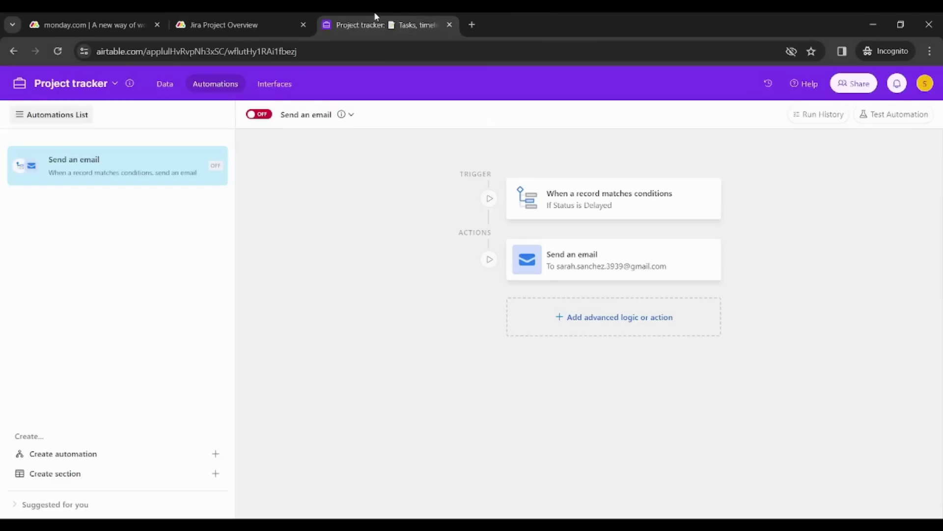
{"action": "left_click", "coordinate": [624, 209]}
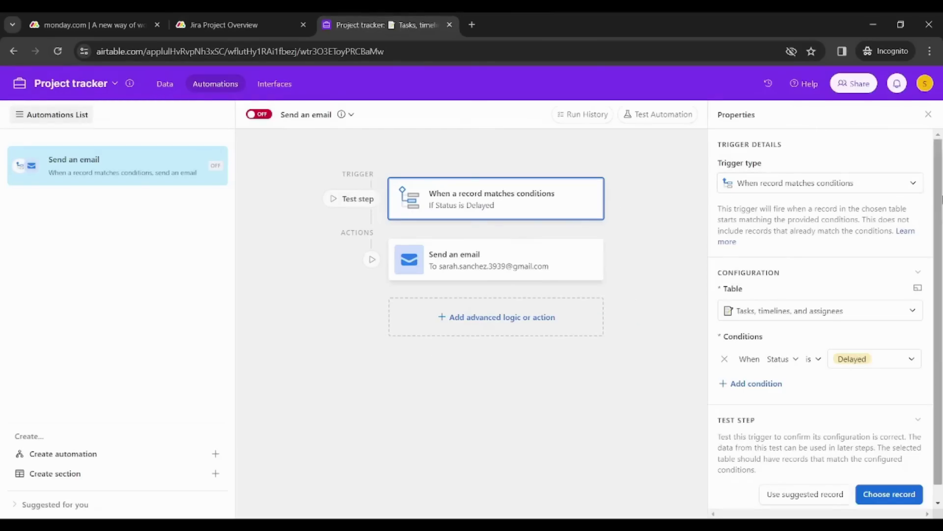
{"action": "scroll", "coordinate": [942, 236], "scroll_direction": "down", "scroll_amount": 1}
{"action": "scroll", "coordinate": [938, 334], "scroll_direction": "up", "scroll_amount": 1}
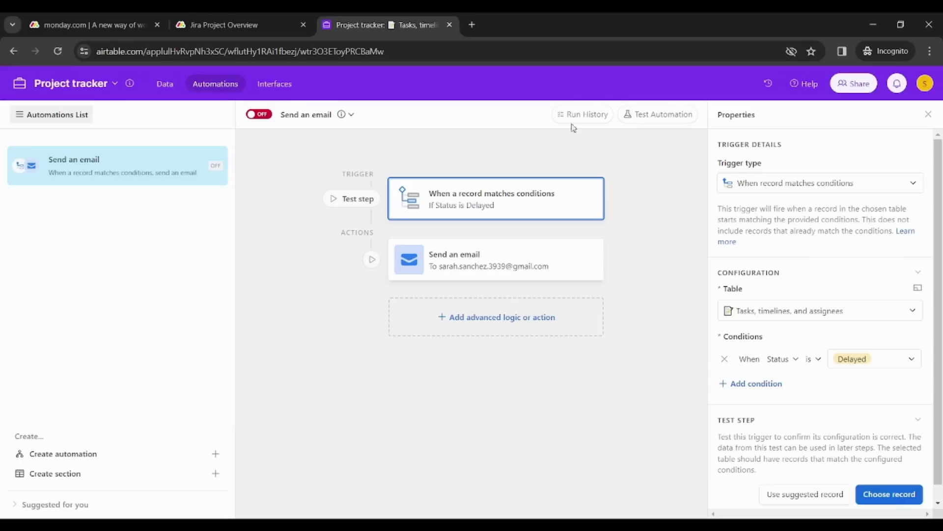
{"action": "left_click", "coordinate": [223, 18]}
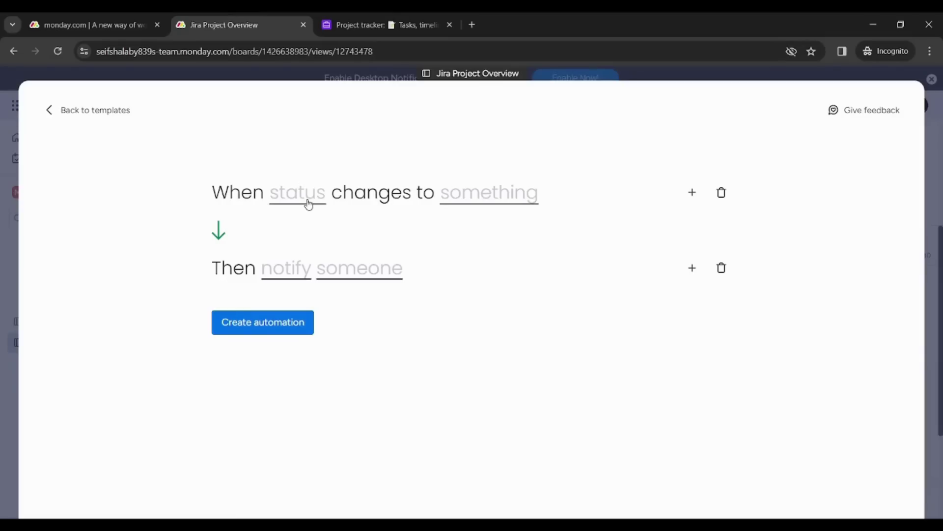